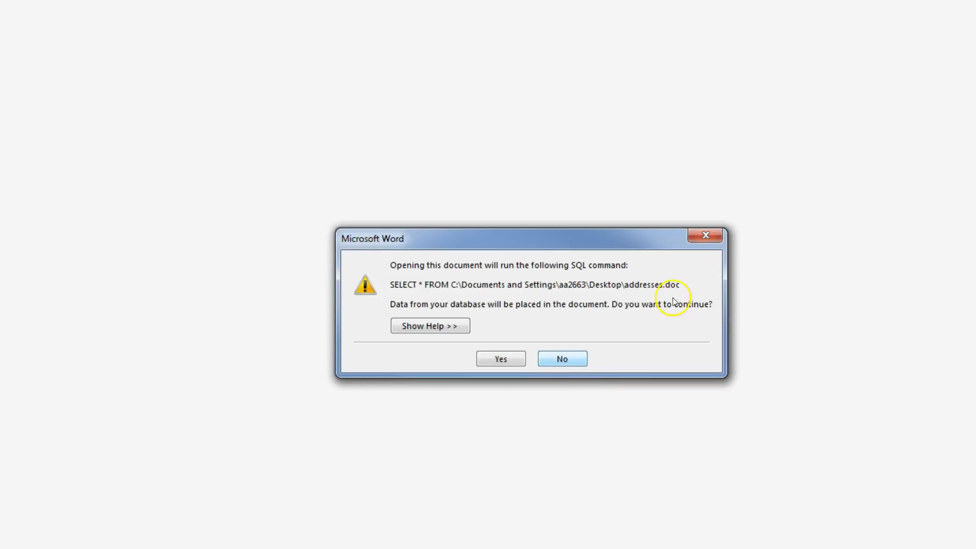
Open the letter without running its SQL command and attach the addresses file from the Desktop's Word Pre-online Revision Work files folder as recipient list.
left_click(573, 358)
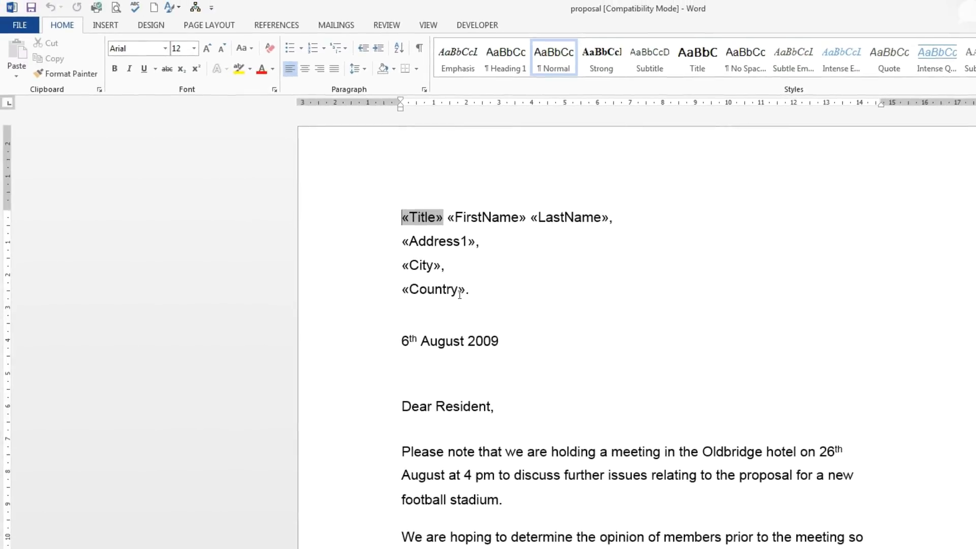
left_click(336, 25)
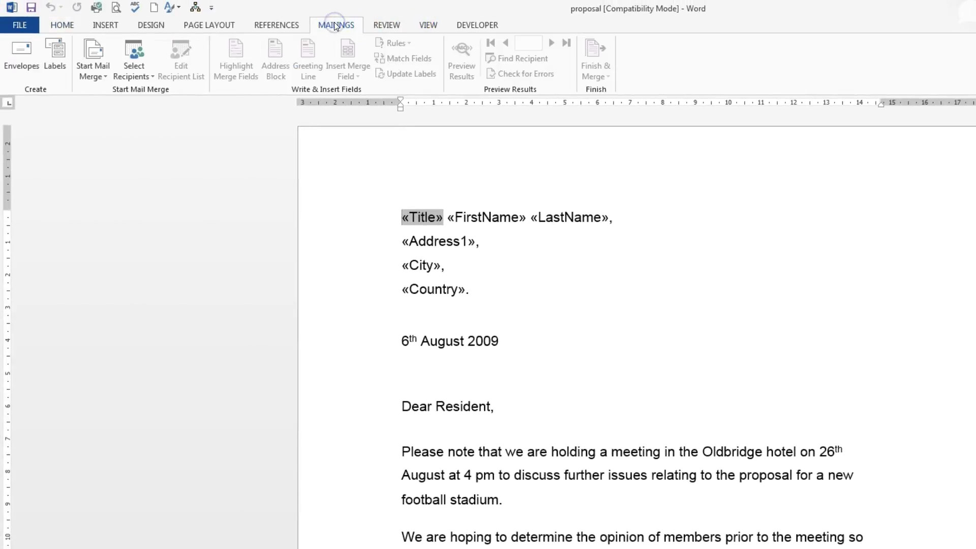
left_click(129, 89)
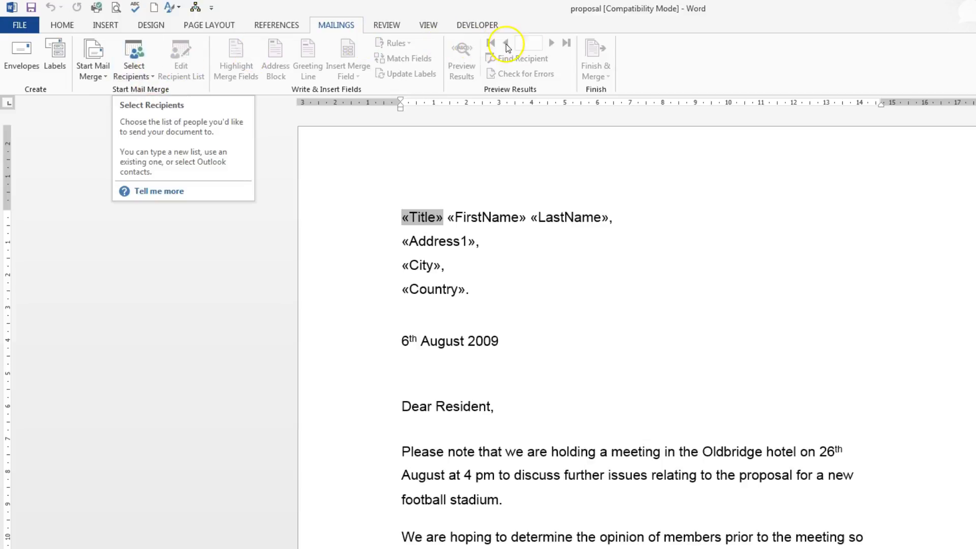
left_click(149, 78)
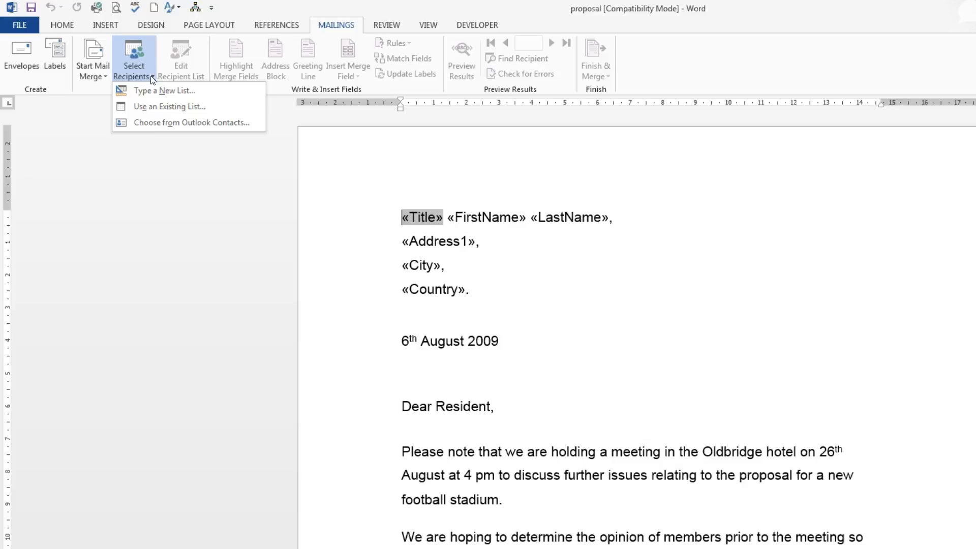
left_click(159, 107)
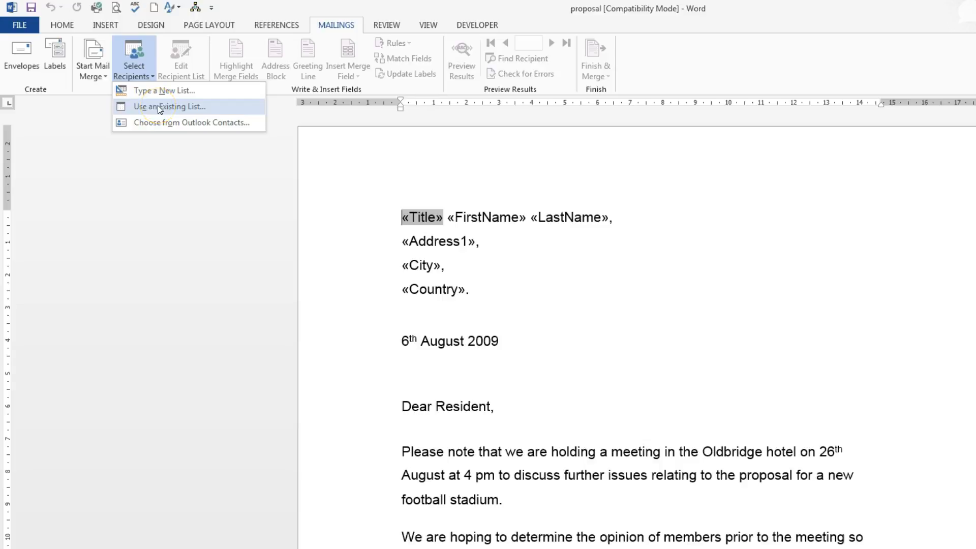
left_click(157, 106)
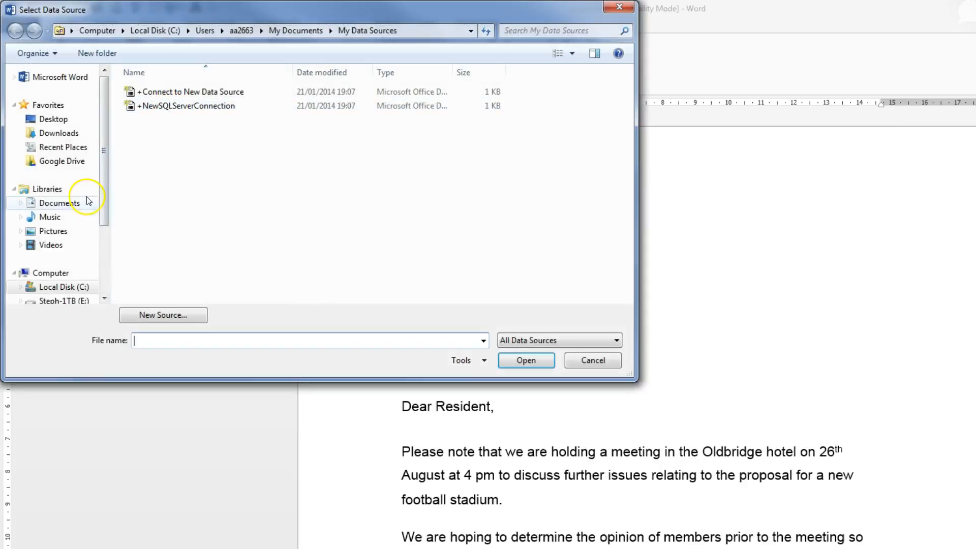
left_click(56, 119)
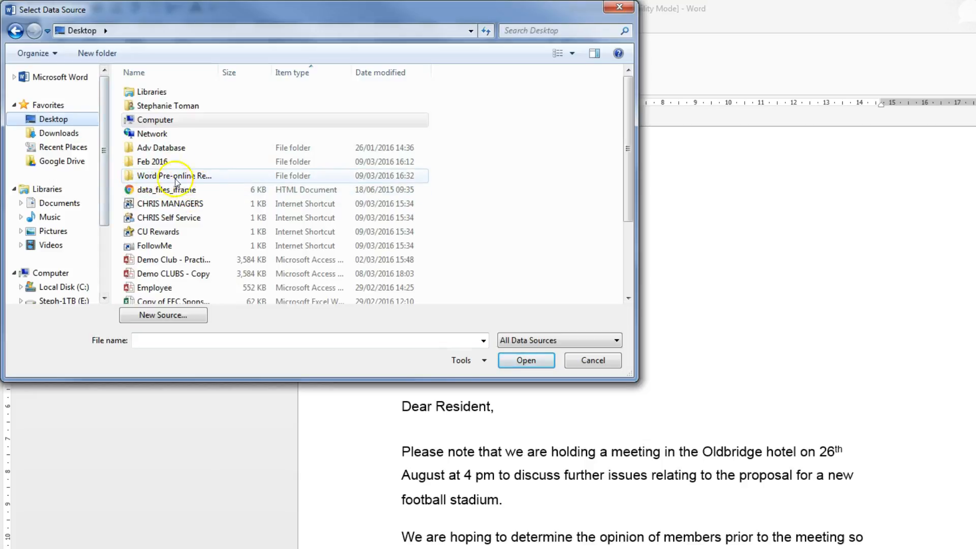
double_click(201, 175)
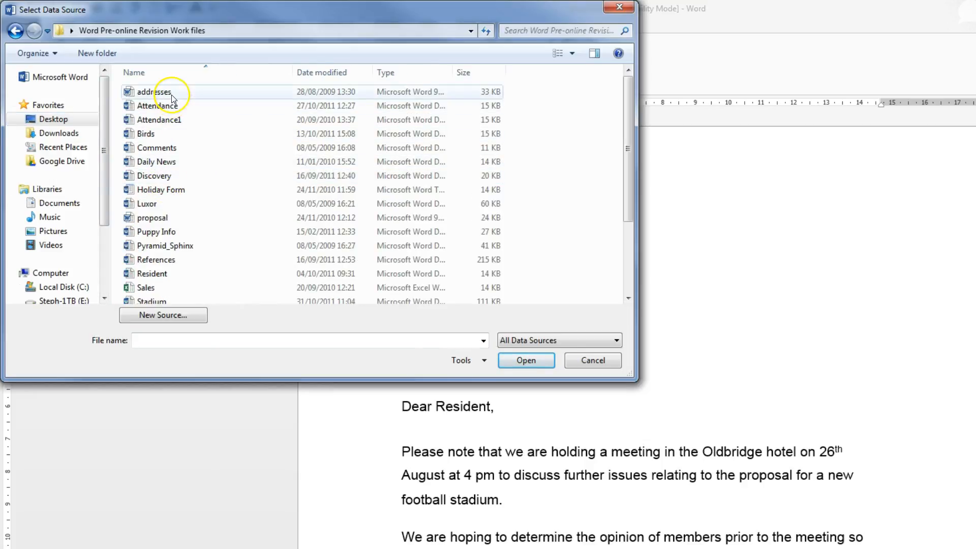
double_click(174, 93)
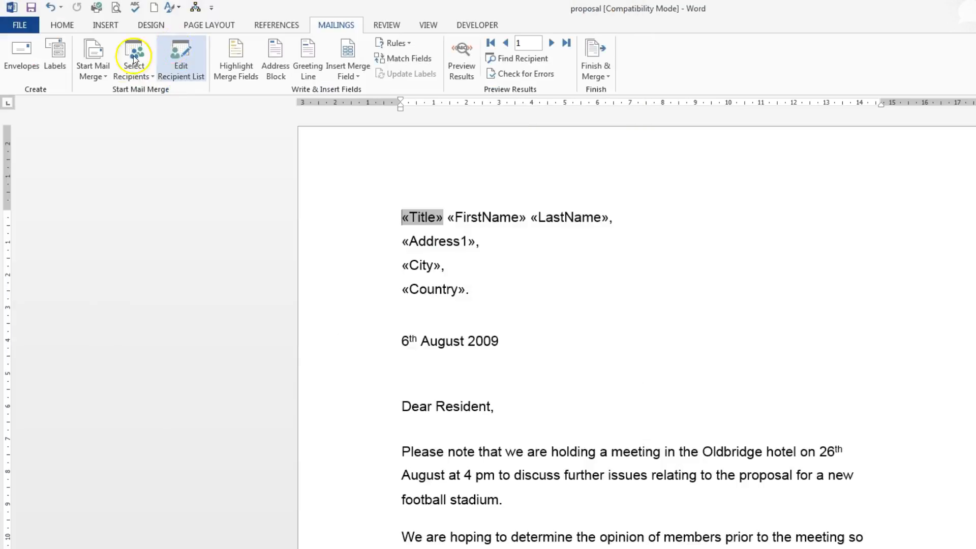
Sort the mail merge recipients by LastName in ascending order and check the filter choices for City.
left_click(182, 48)
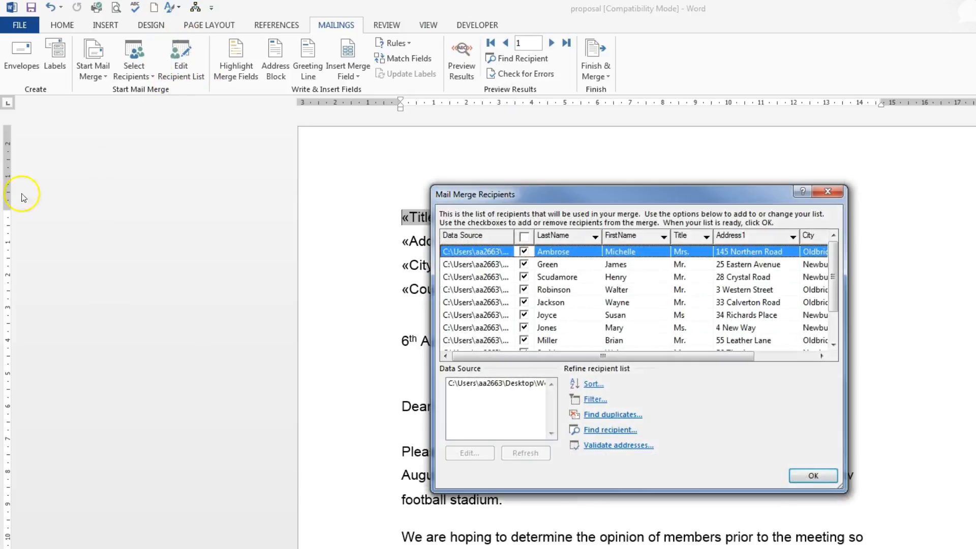
left_click_drag(625, 196, 593, 199)
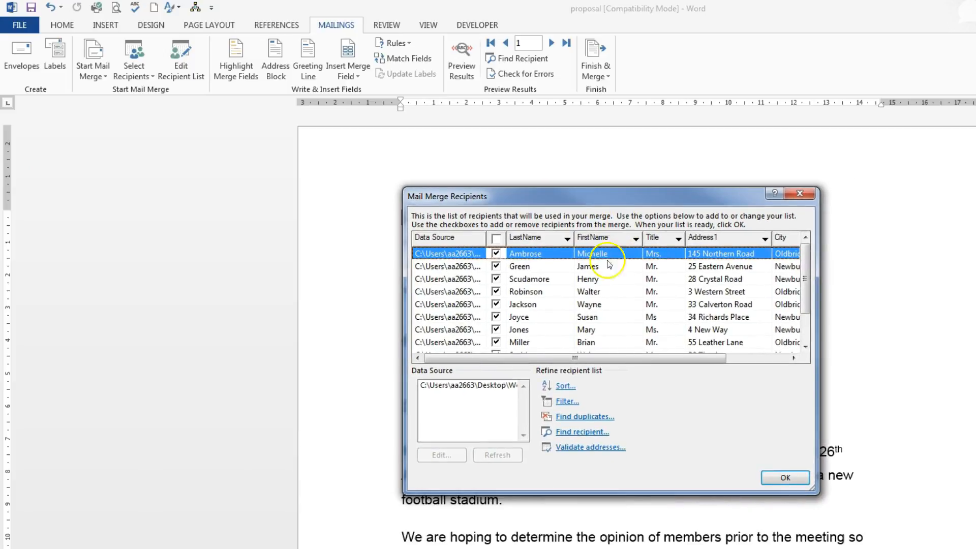
left_click(568, 242)
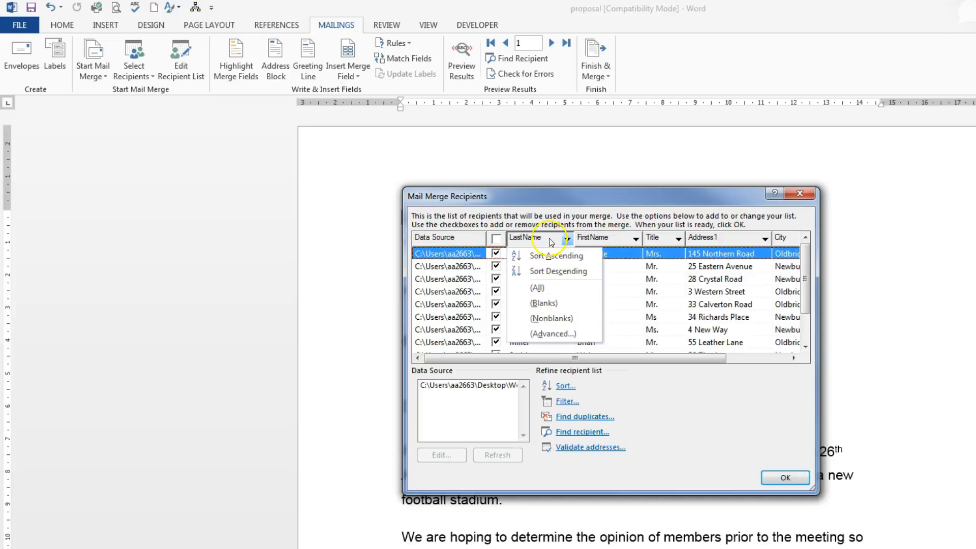
left_click(549, 252)
left_click_drag(819, 283, 902, 286)
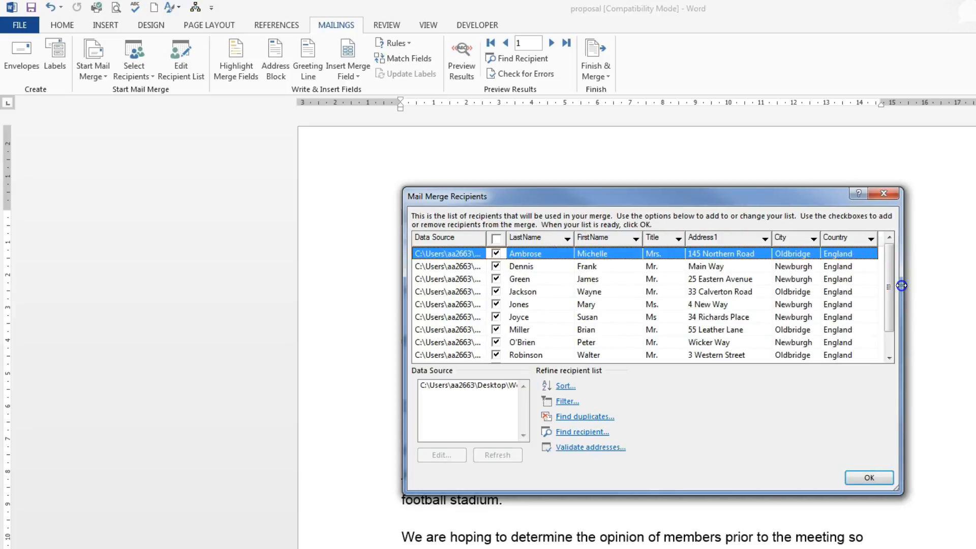
left_click(814, 239)
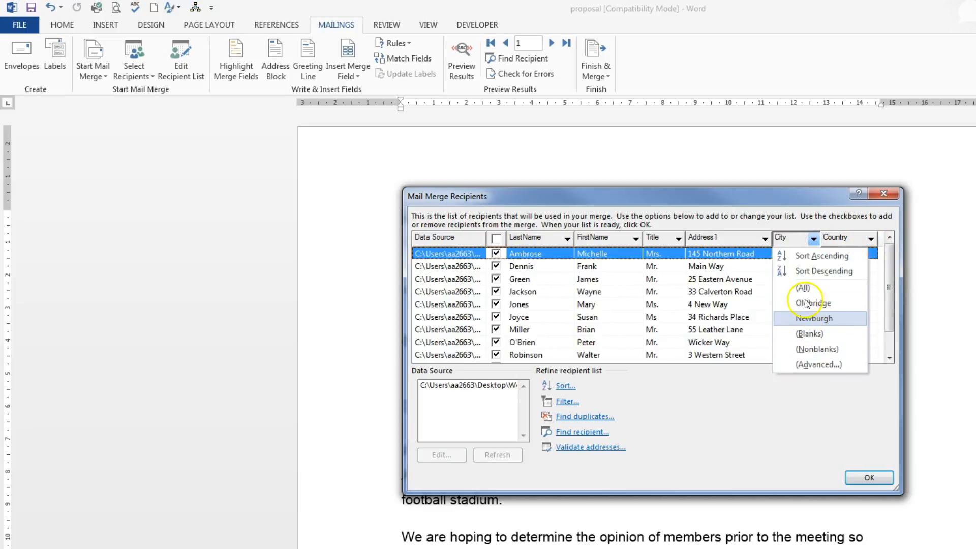
left_click(744, 403)
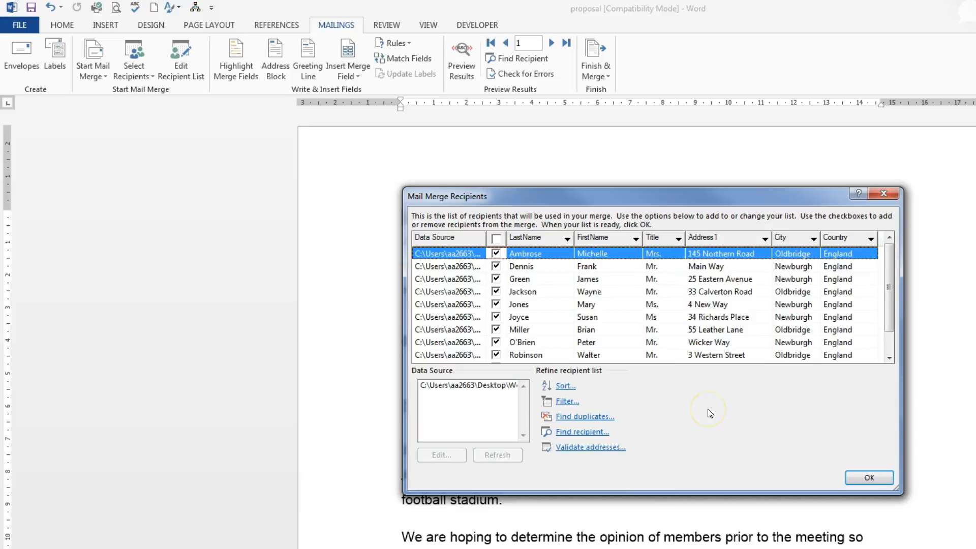
left_click(870, 477)
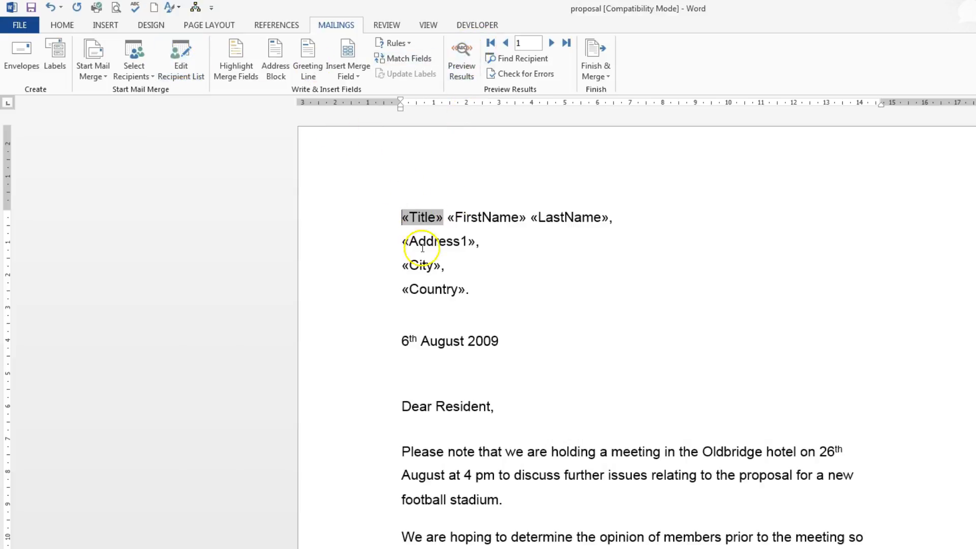
Preview the merge results, browse several recipients' letters forward and return to the first record.
left_click(459, 52)
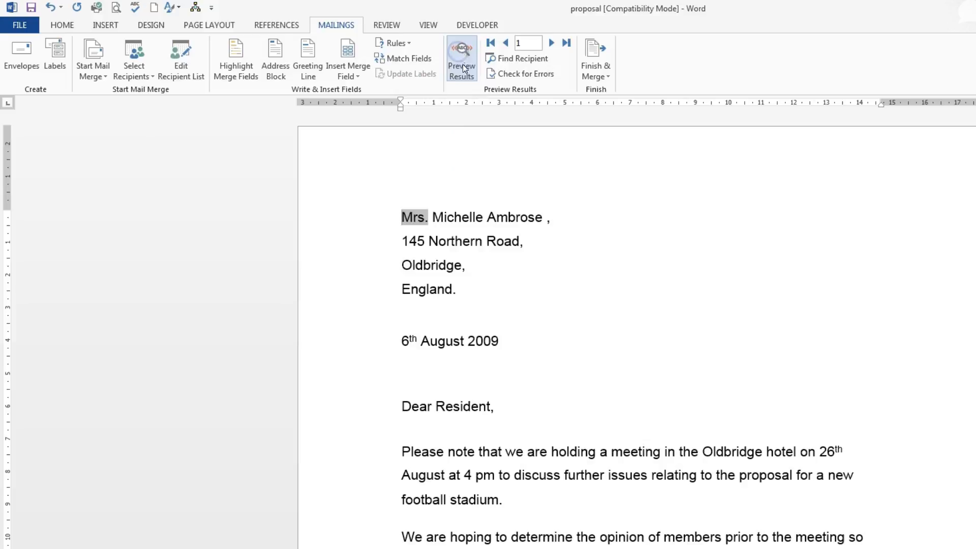
left_click(459, 72)
left_click(553, 42)
left_click(553, 43)
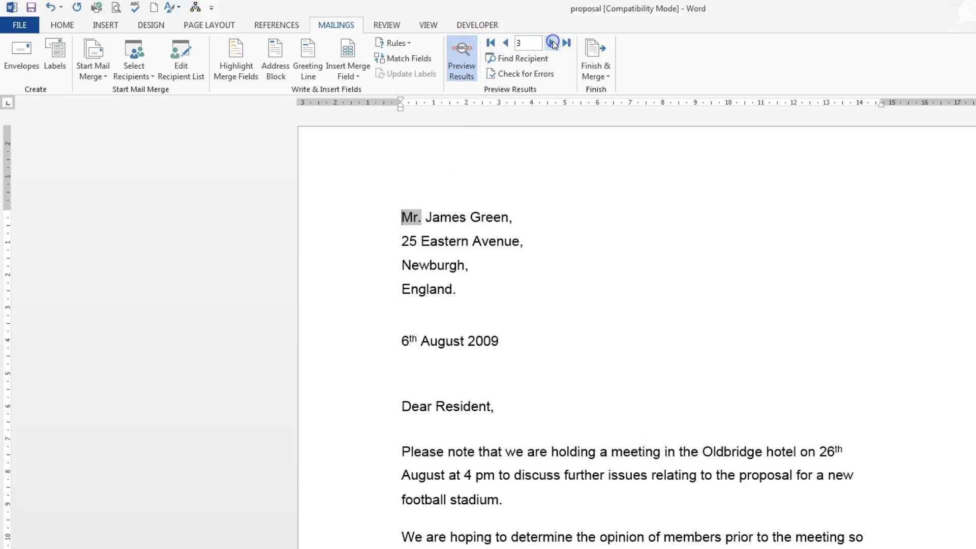
left_click(553, 43)
left_click(553, 42)
left_click(553, 43)
left_click(505, 43)
left_click(506, 43)
left_click(505, 42)
left_click(505, 42)
left_click(505, 43)
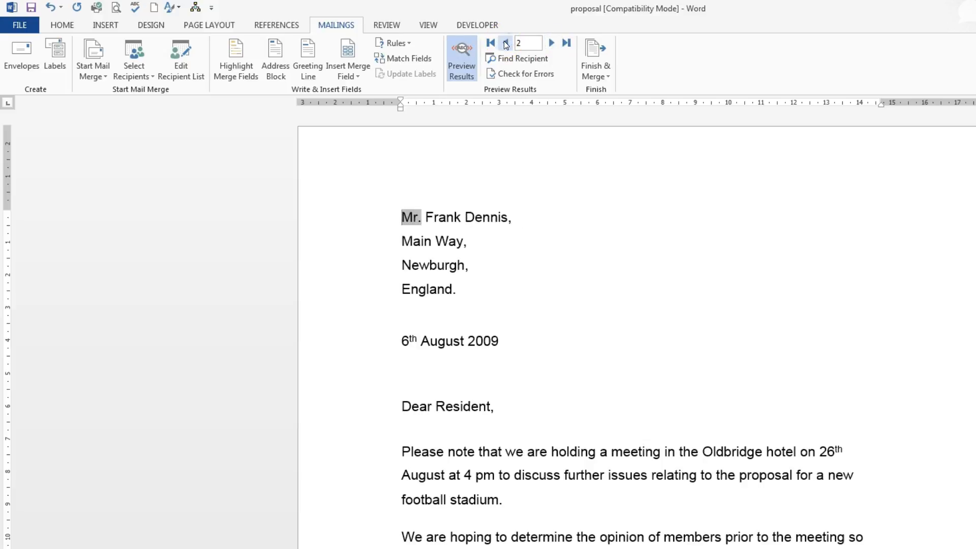
left_click(505, 42)
left_click(697, 261)
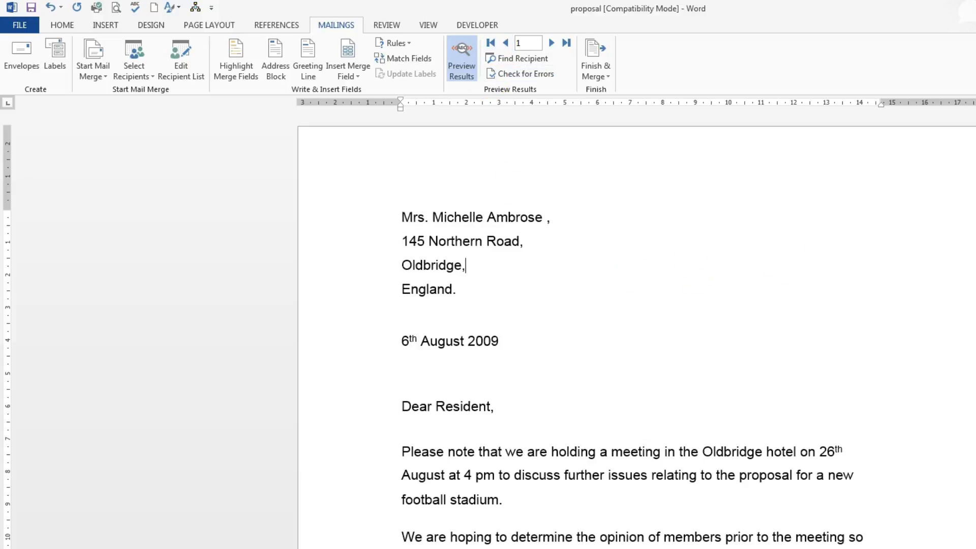
scroll(635, 330, "down", 8)
scroll(635, 331, "up", 8)
Start an If...Then...Else rule in place of the word Resident in the greeting, with the condition Title equal to Mr.
double_click(462, 405)
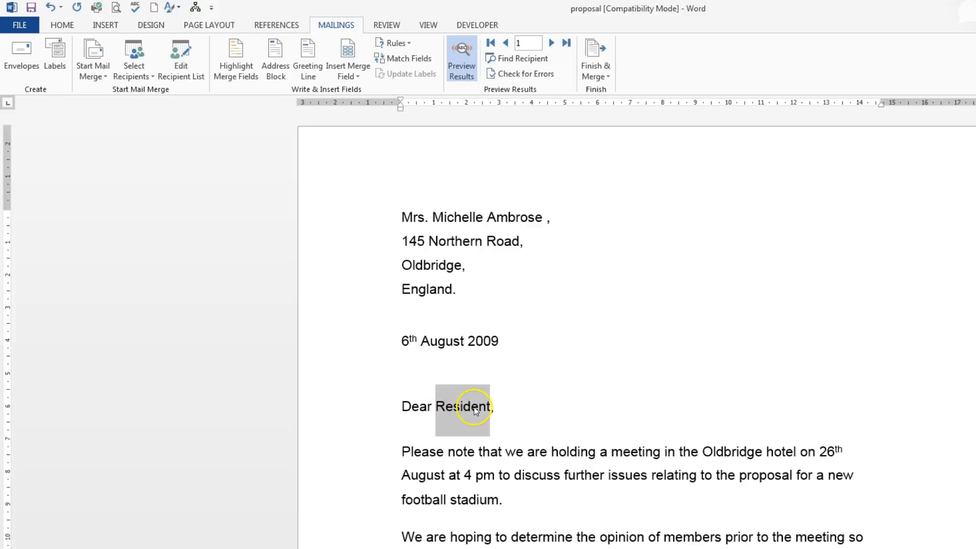
left_click(412, 44)
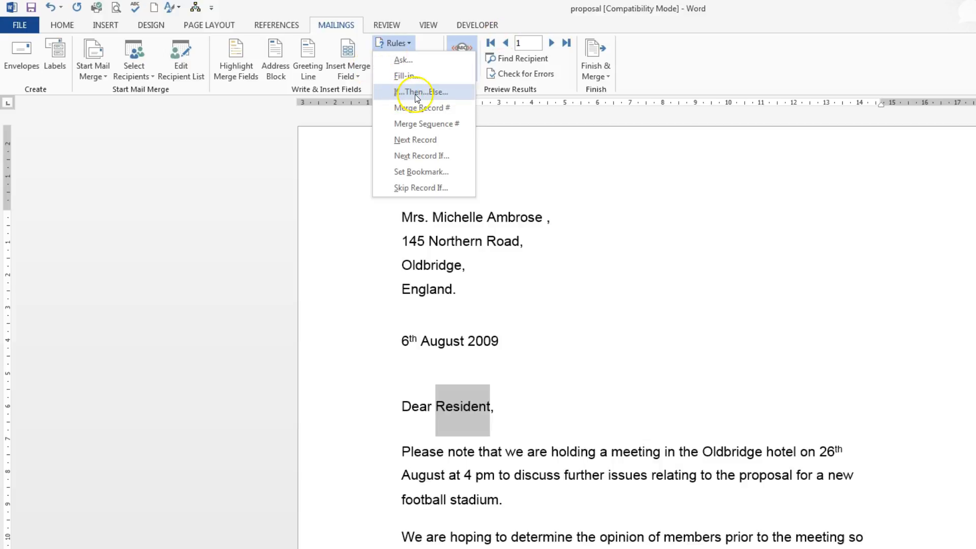
left_click(438, 95)
left_click(444, 92)
left_click(444, 92)
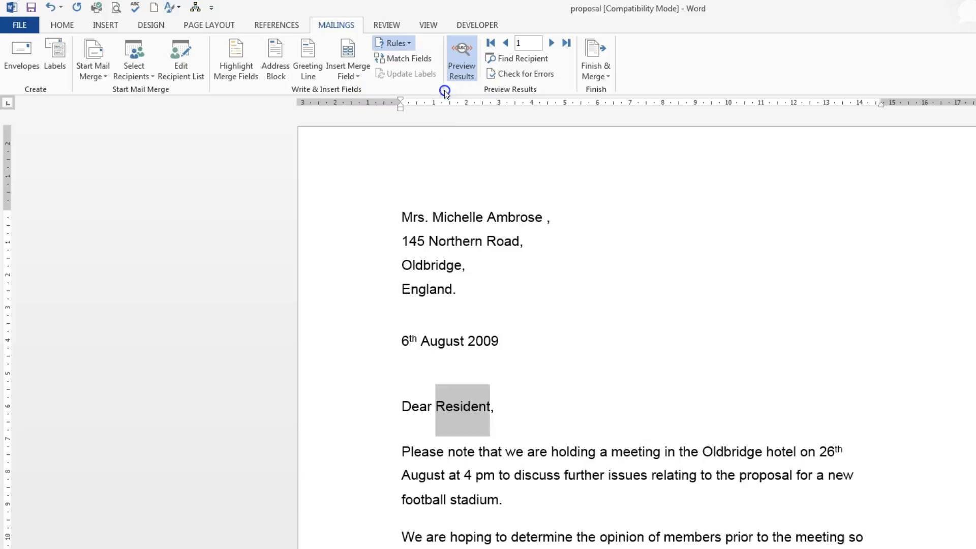
left_click_drag(675, 201, 741, 172)
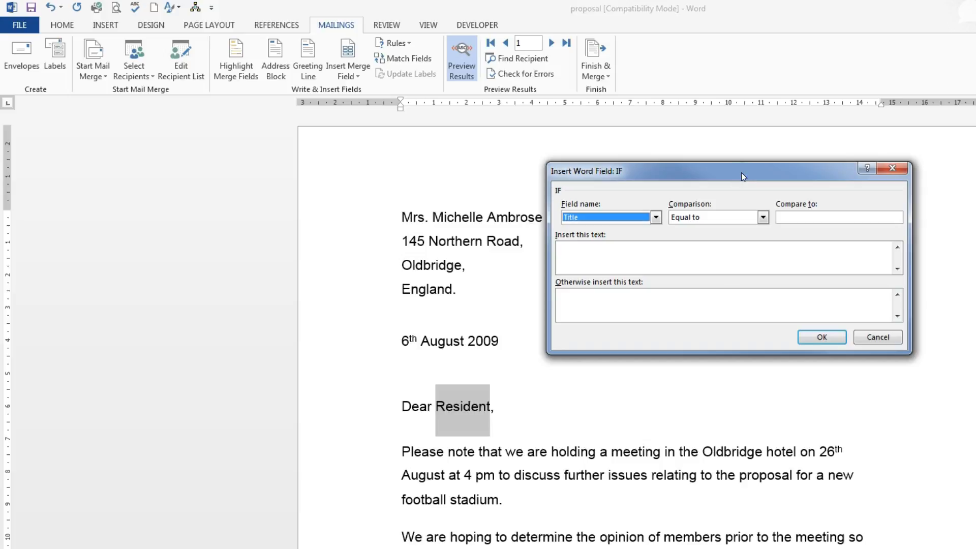
left_click(656, 218)
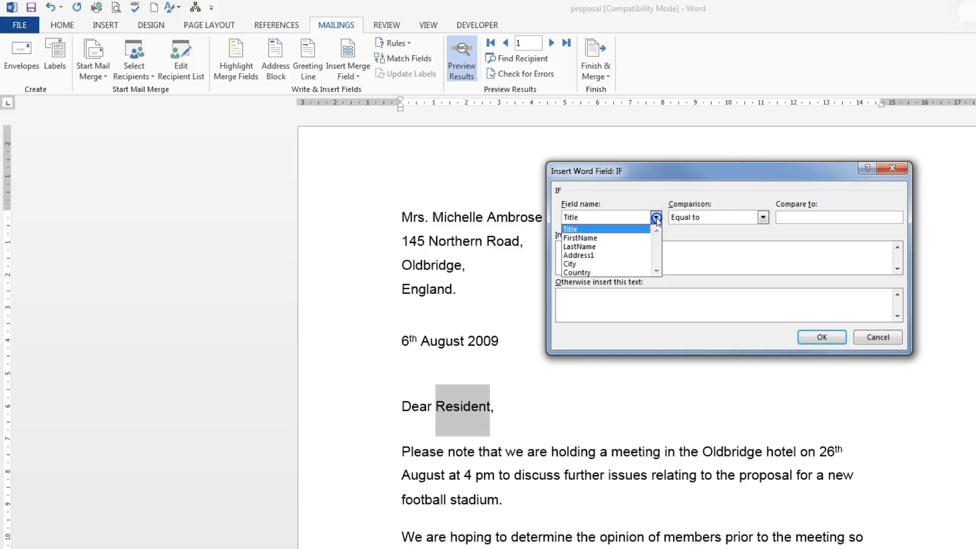
left_click(595, 229)
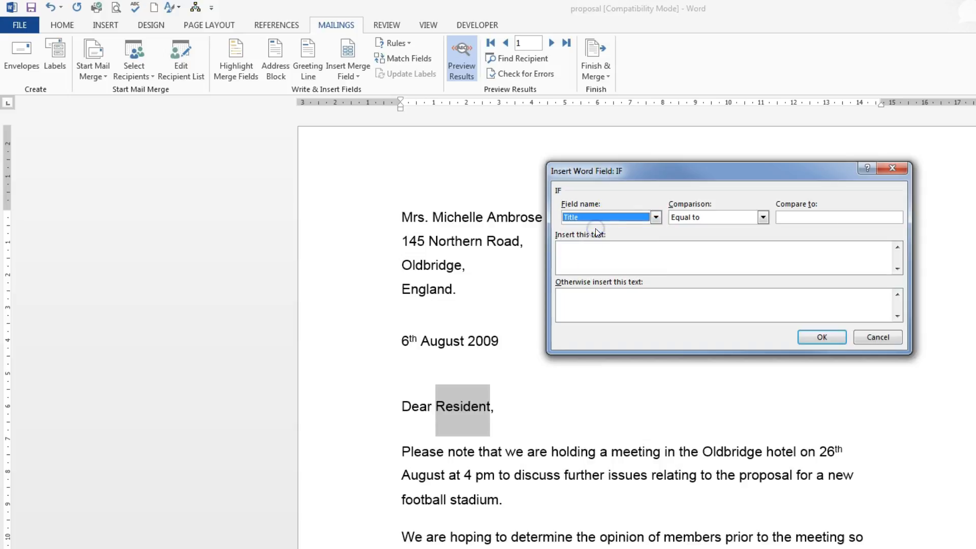
left_click(763, 217)
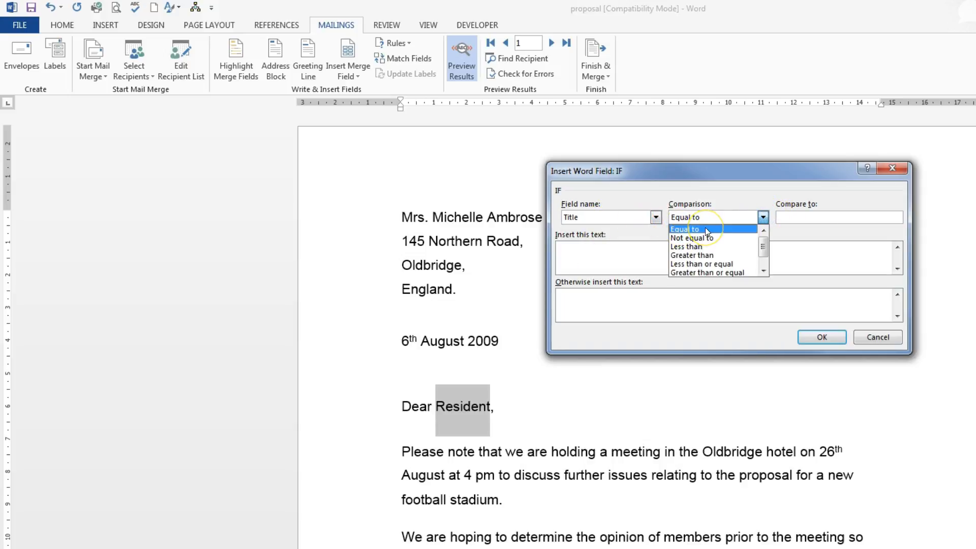
left_click(706, 229)
left_click(788, 218)
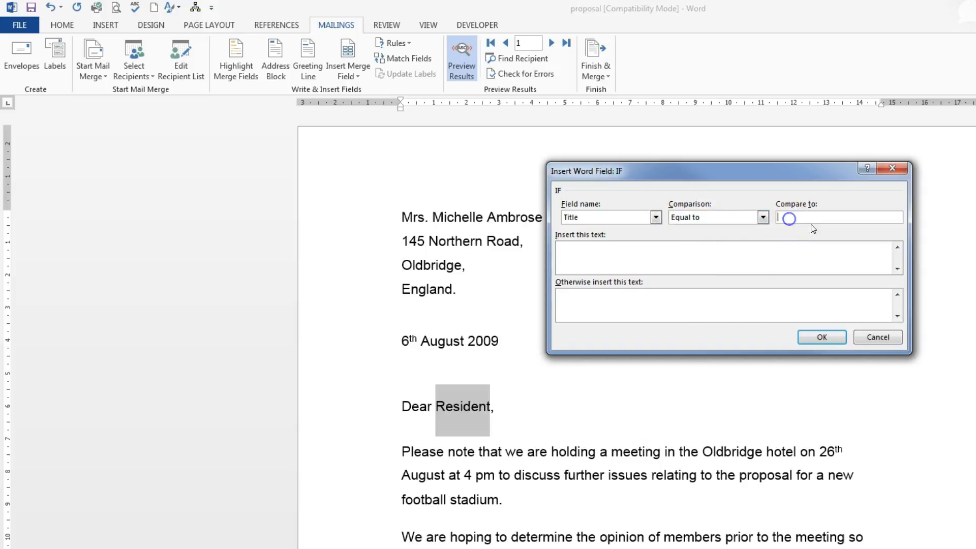
type("Mr.")
left_click(800, 216)
Make the rule insert Sir when the condition is met and Madam otherwise, and add it to the greeting.
left_click(573, 250)
left_click(593, 251)
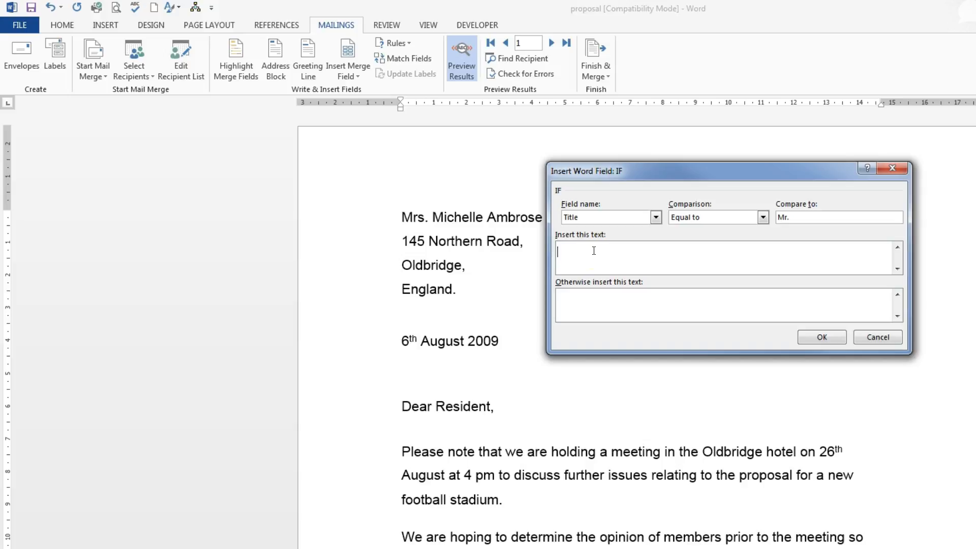
type("Sir")
left_click(531, 311)
left_click(565, 297)
type("Madam")
left_click(830, 338)
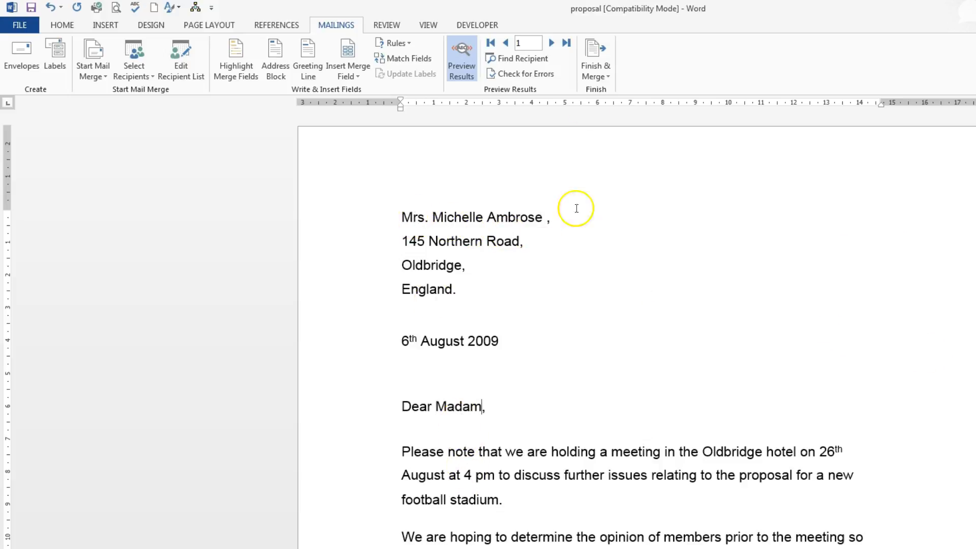
Step through the previewed letters to check the greeting against each recipient's title, then return to the first record.
left_click(550, 42)
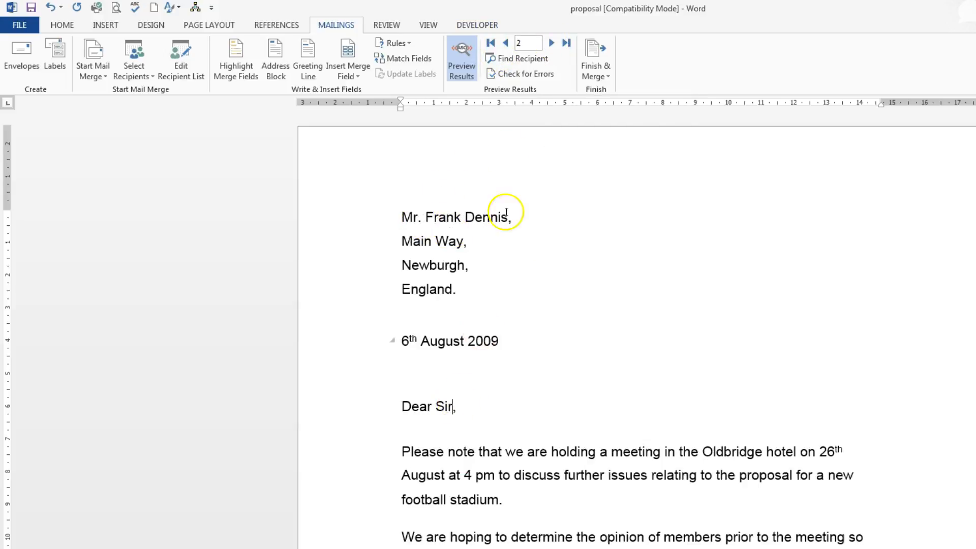
left_click(551, 43)
left_click(551, 42)
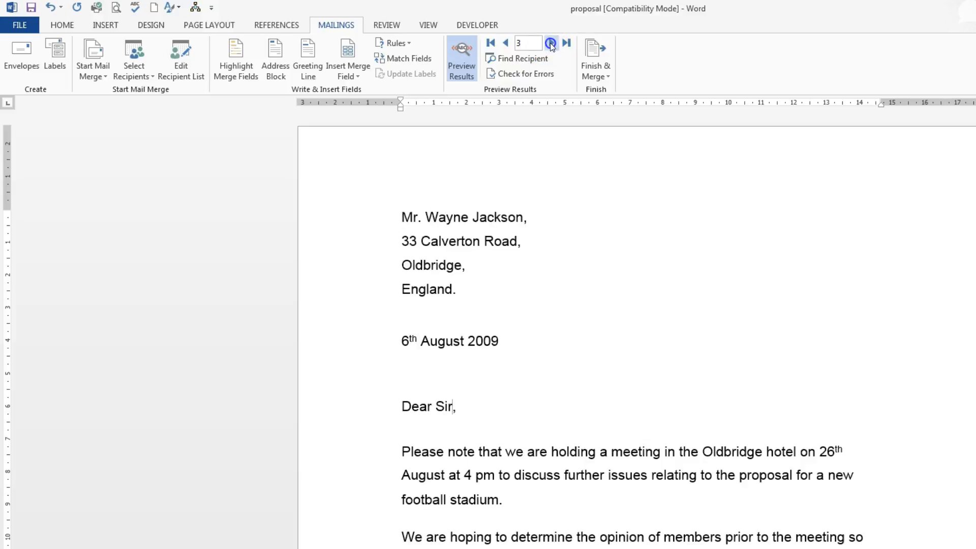
left_click(551, 43)
left_click(551, 43)
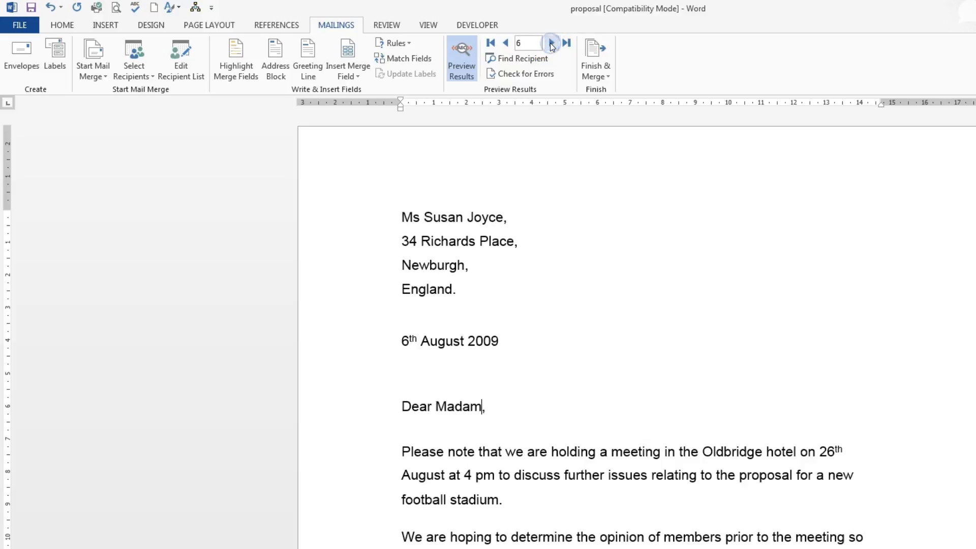
left_click(551, 43)
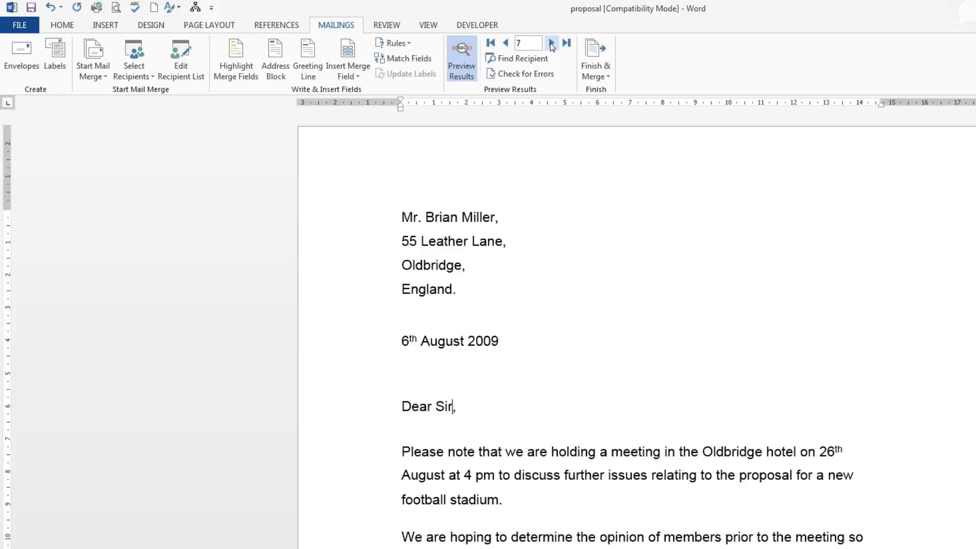
left_click(491, 42)
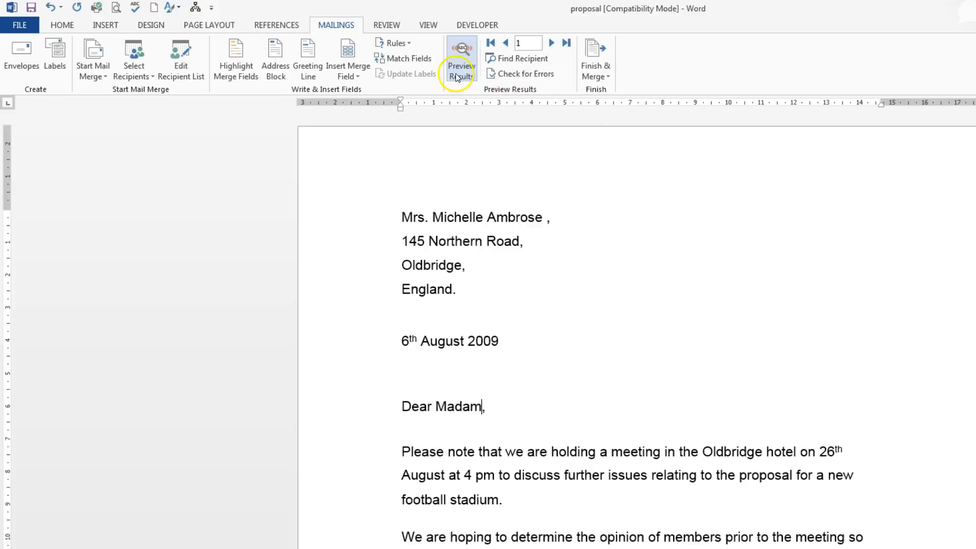
Finish the merge by generating editable individual letters for all records in a new document.
left_click(609, 77)
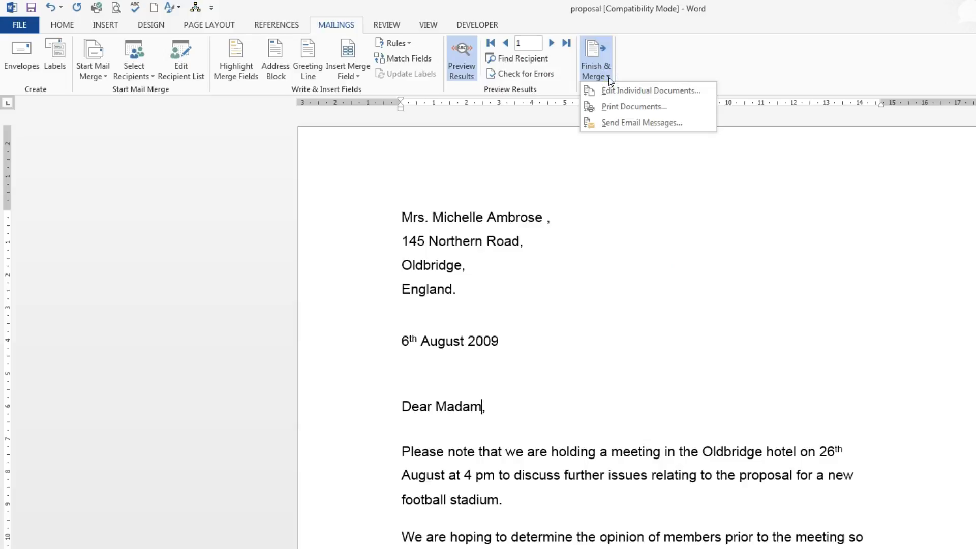
left_click(669, 96)
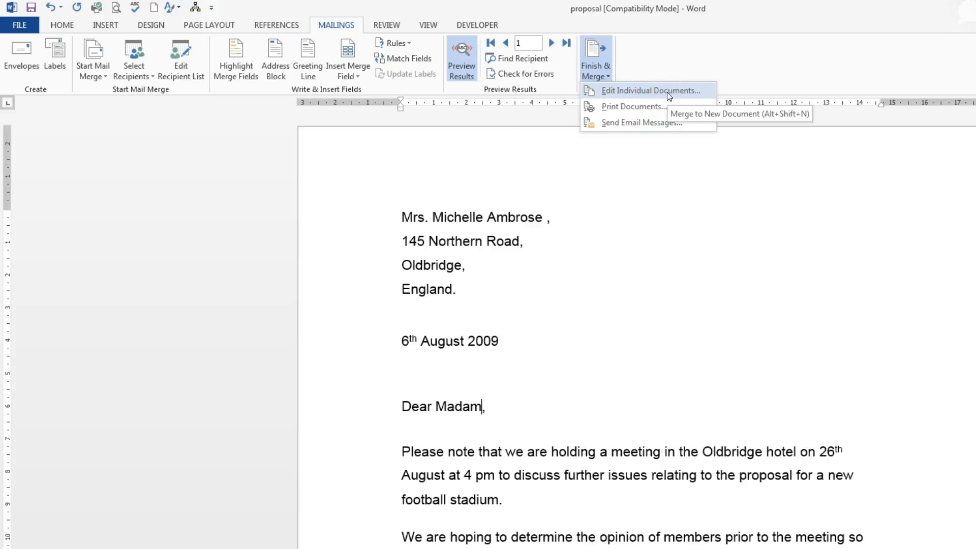
left_click(667, 93)
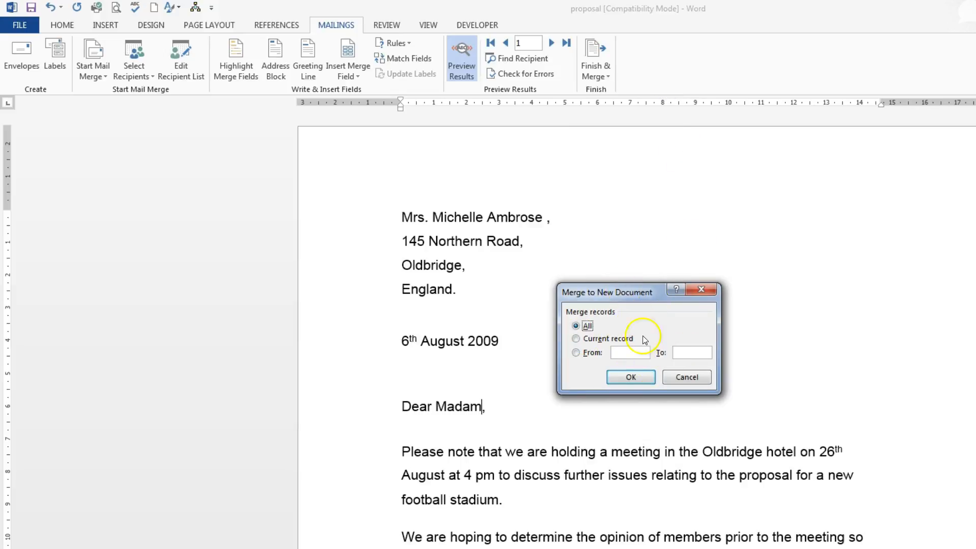
left_click(638, 376)
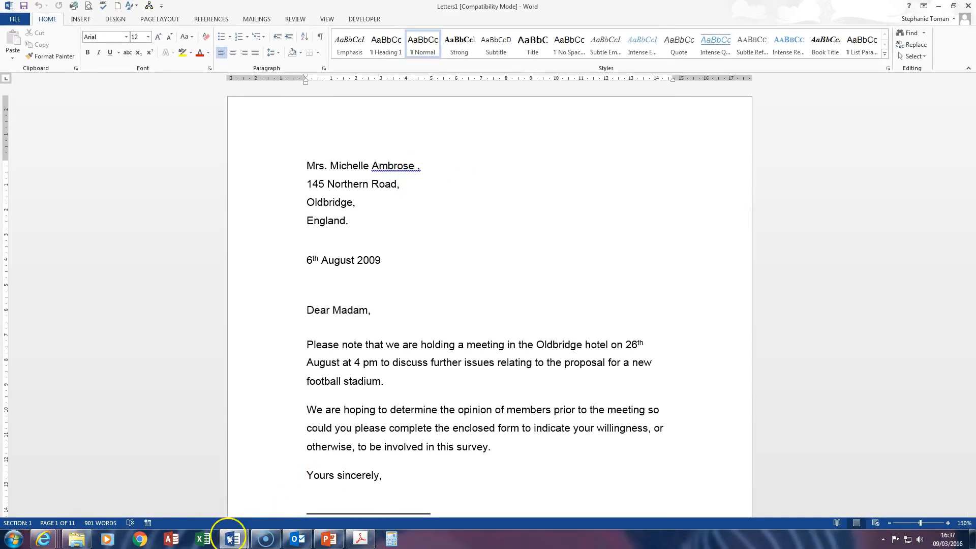
Switch back to the proposal document and remove the stray space before the comma after the recipient's name.
mouse_move(234, 539)
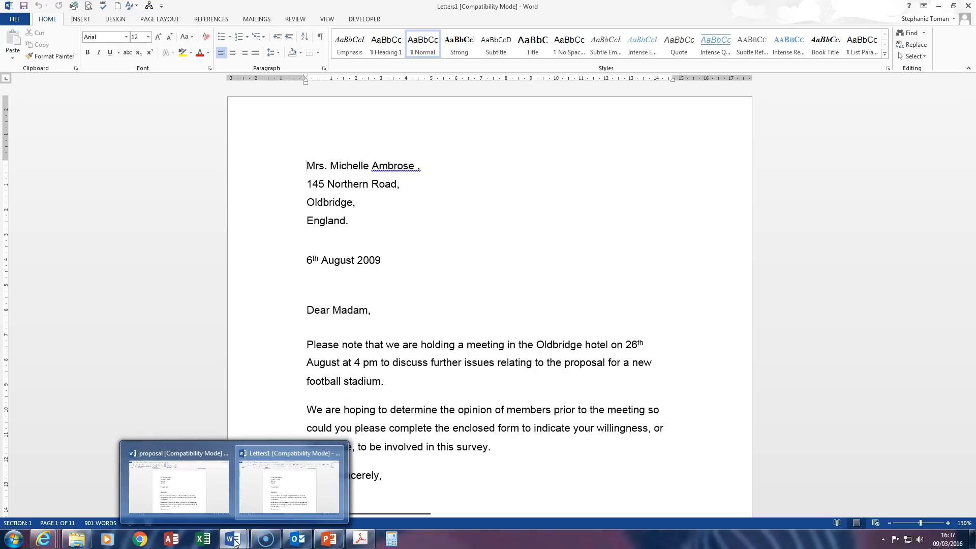
left_click(203, 495)
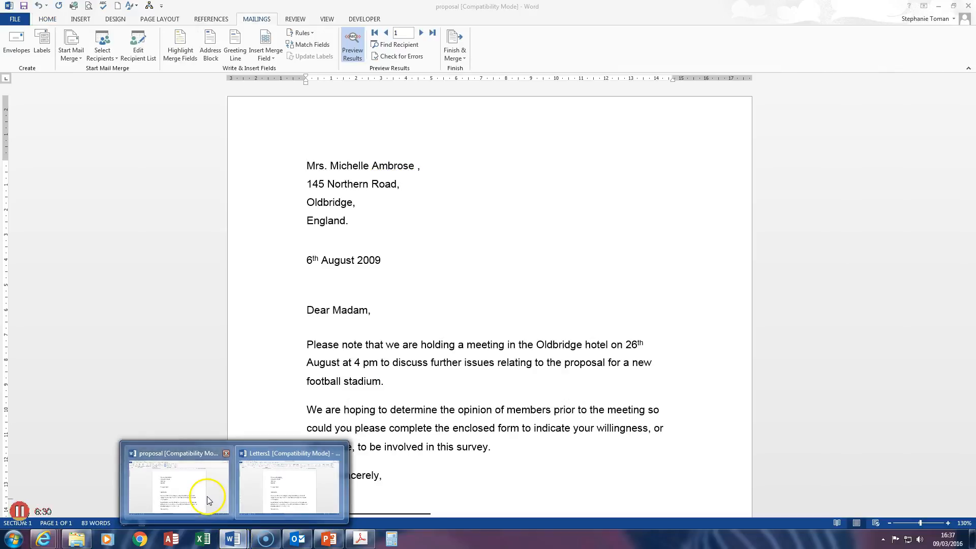
left_click(413, 161)
key("Delete")
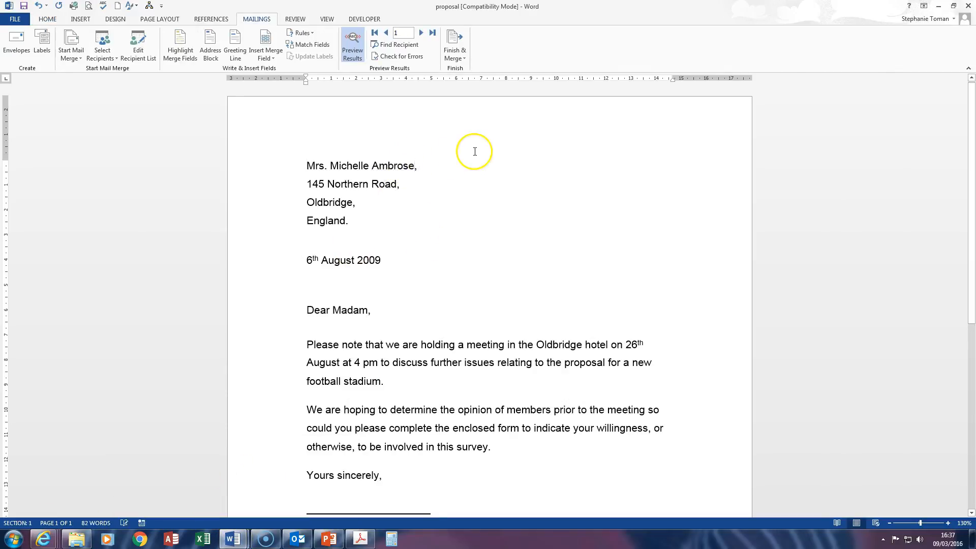
Return to the merged Letters1 document and look through the first letters, comparing the greetings with the recipients' titles.
mouse_move(236, 538)
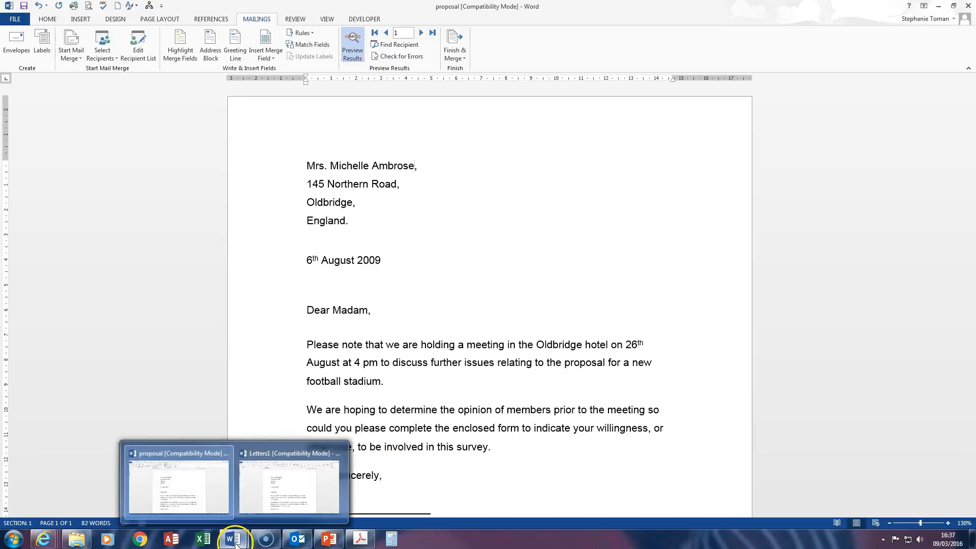
left_click(277, 495)
left_click(413, 167)
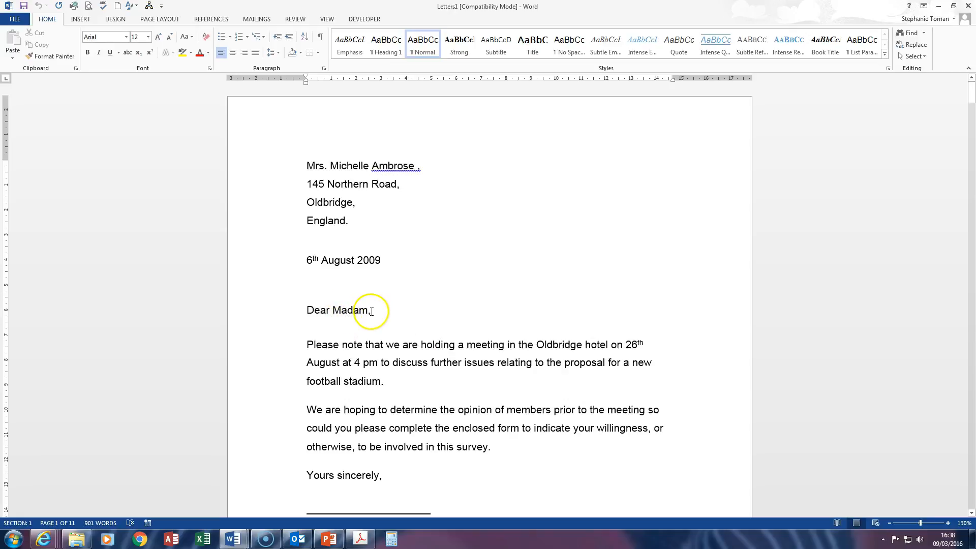
scroll(462, 305, "down", 6)
scroll(493, 319, "down", 10)
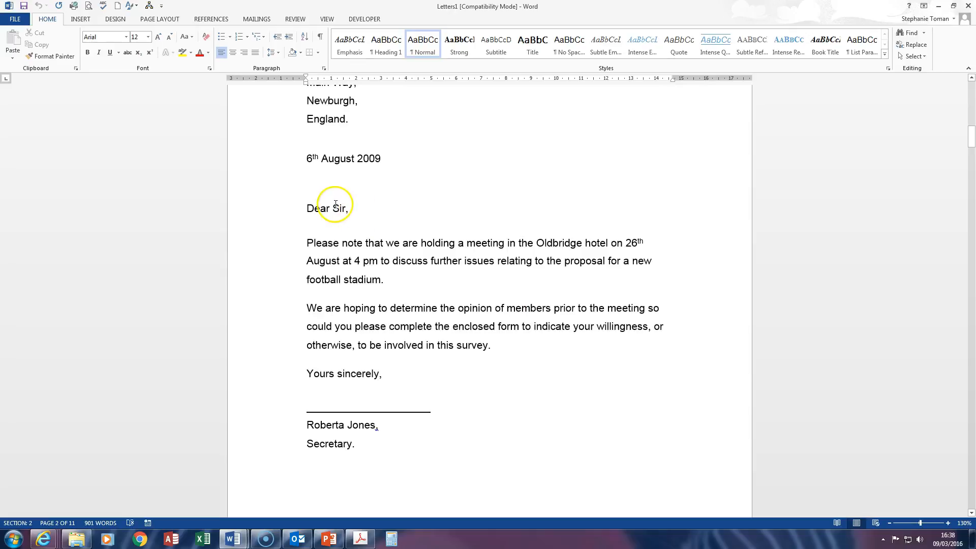
scroll(475, 209, "up", 3)
scroll(503, 247, "down", 12)
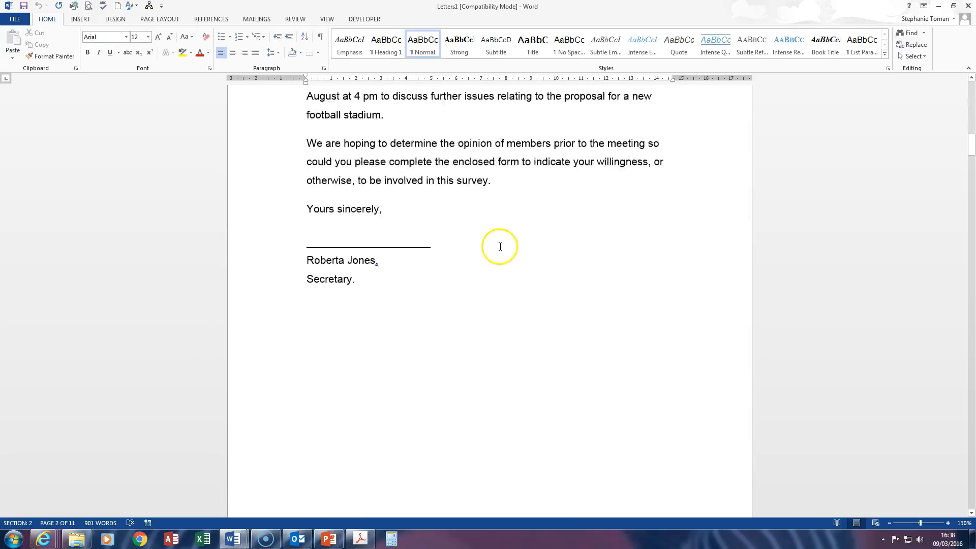
scroll(503, 248, "down", 12)
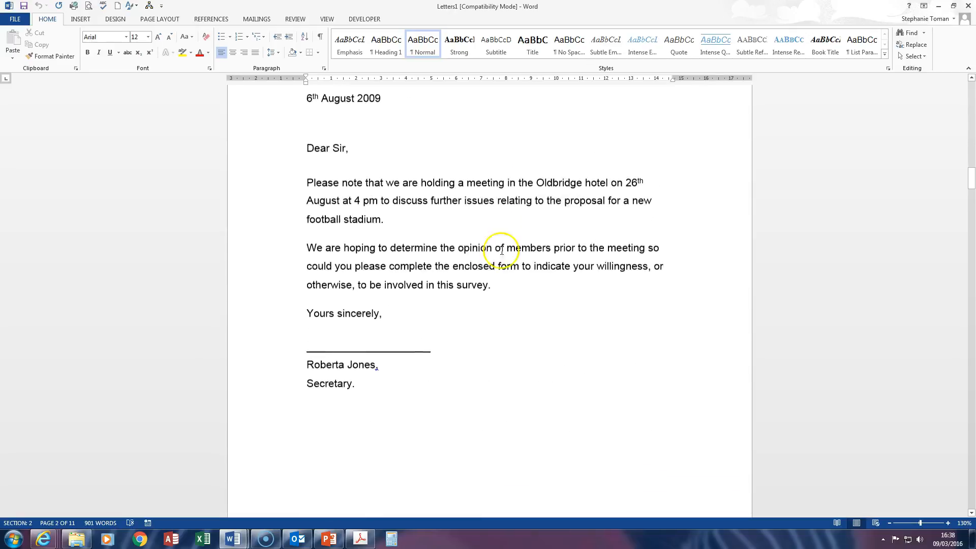
scroll(504, 248, "down", 12)
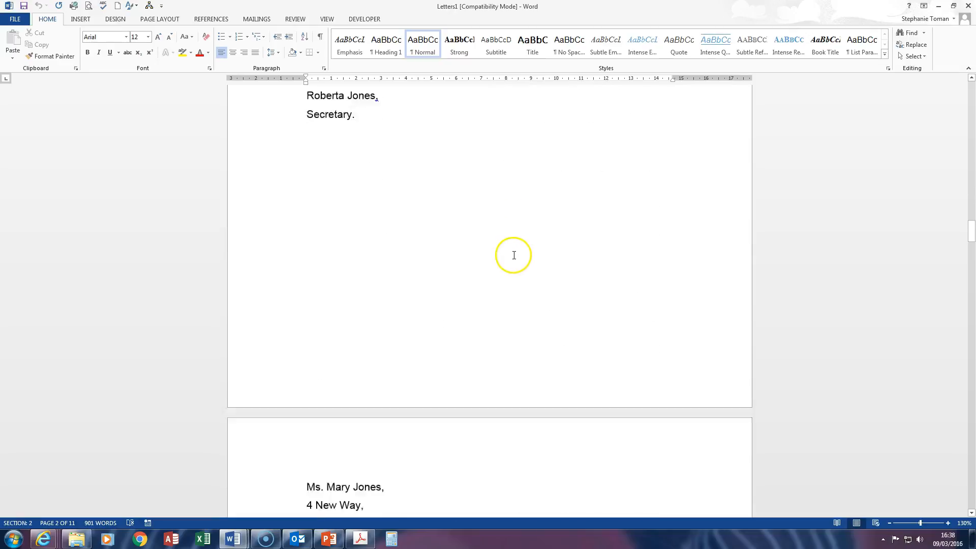
Start saving the merged letters as a new file on the computer and browse for a destination folder.
left_click(16, 21)
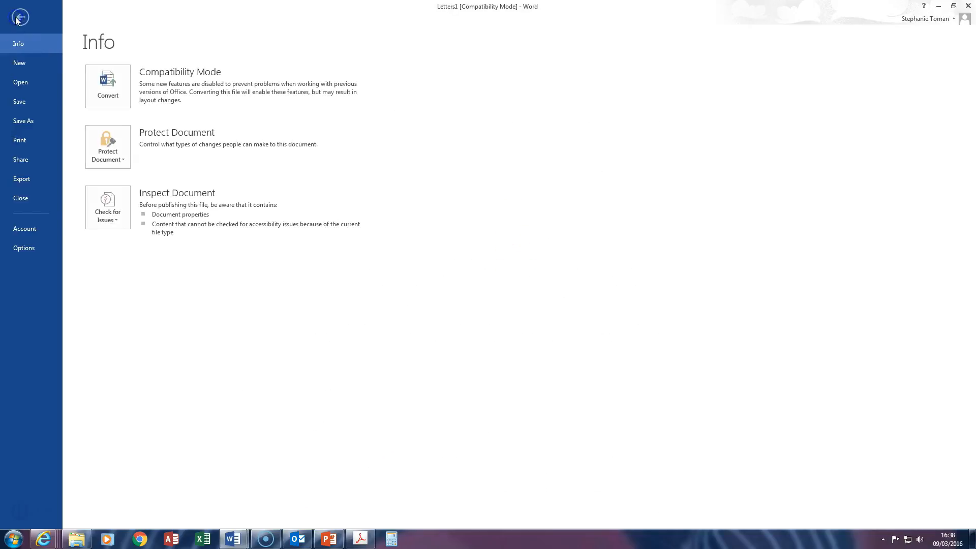
left_click(29, 122)
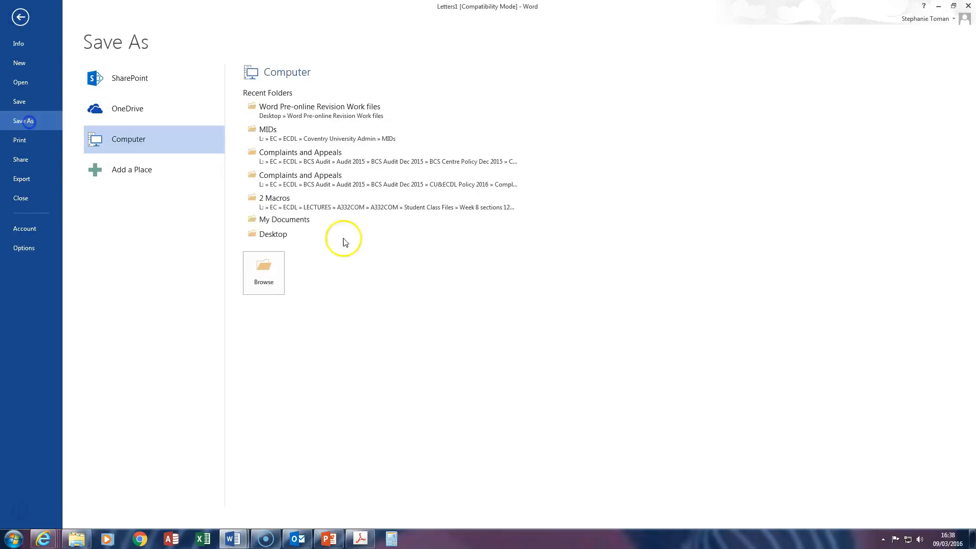
left_click(261, 276)
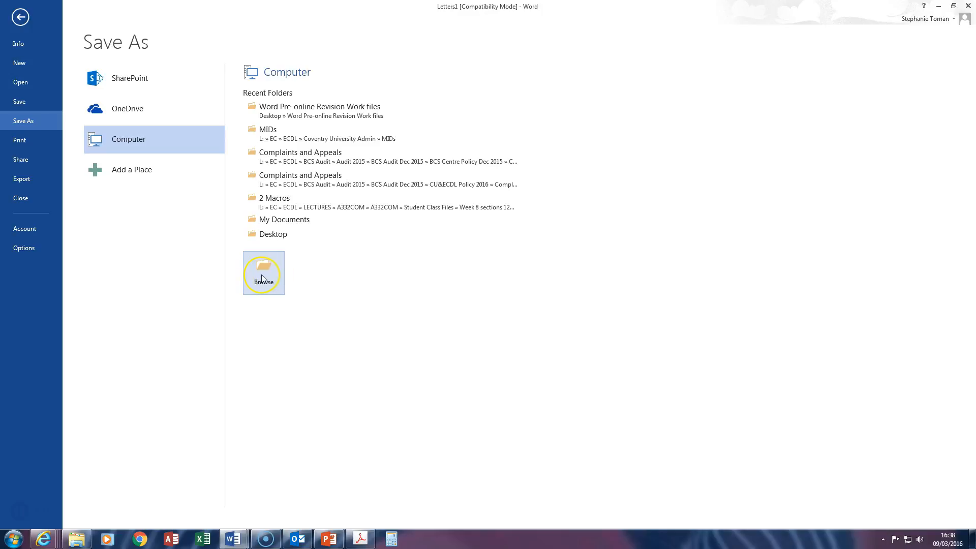